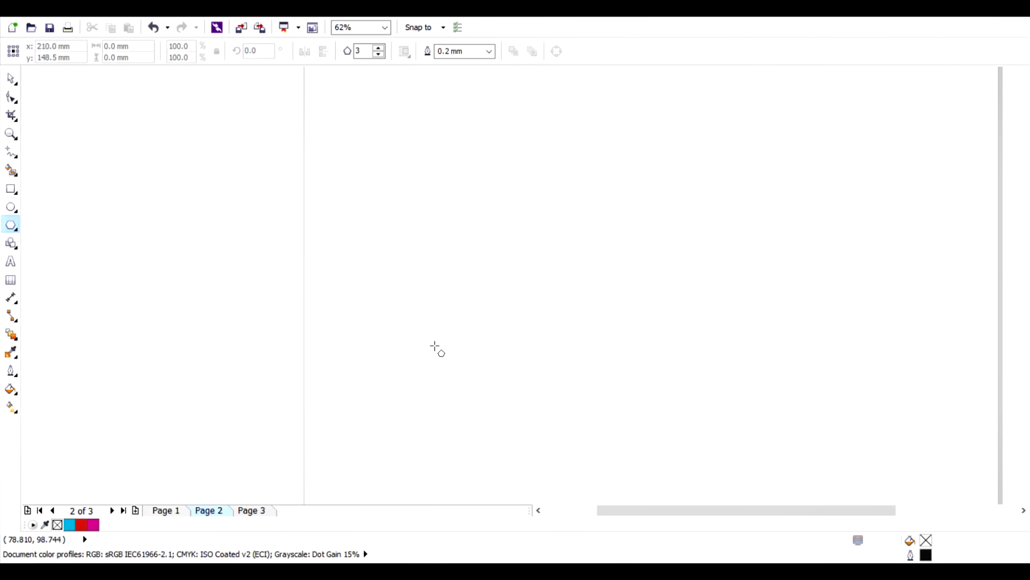
Step: Draw a polygon on the empty page and raise its side count to 17
drag(439, 327, 531, 235)
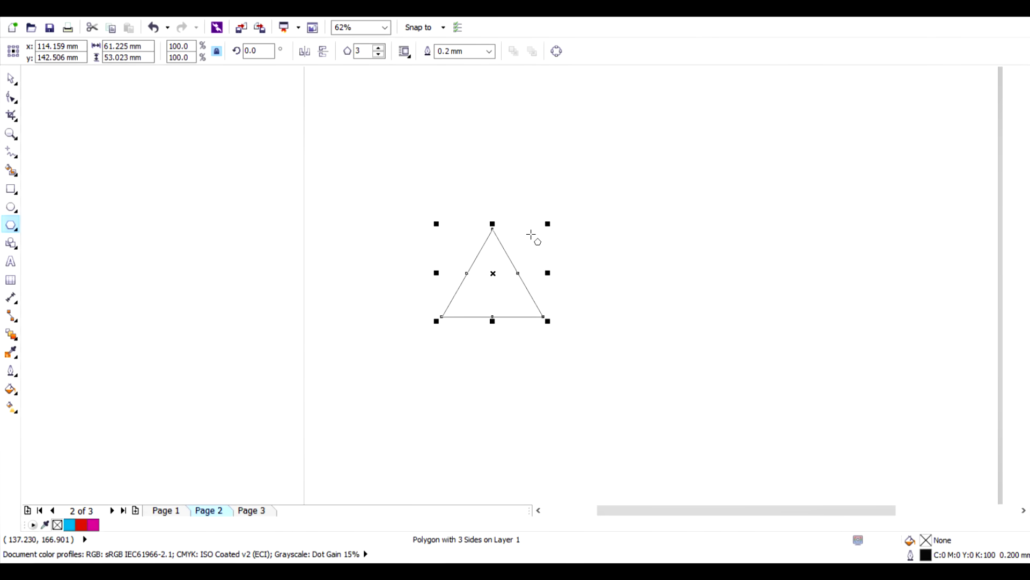
click(380, 49)
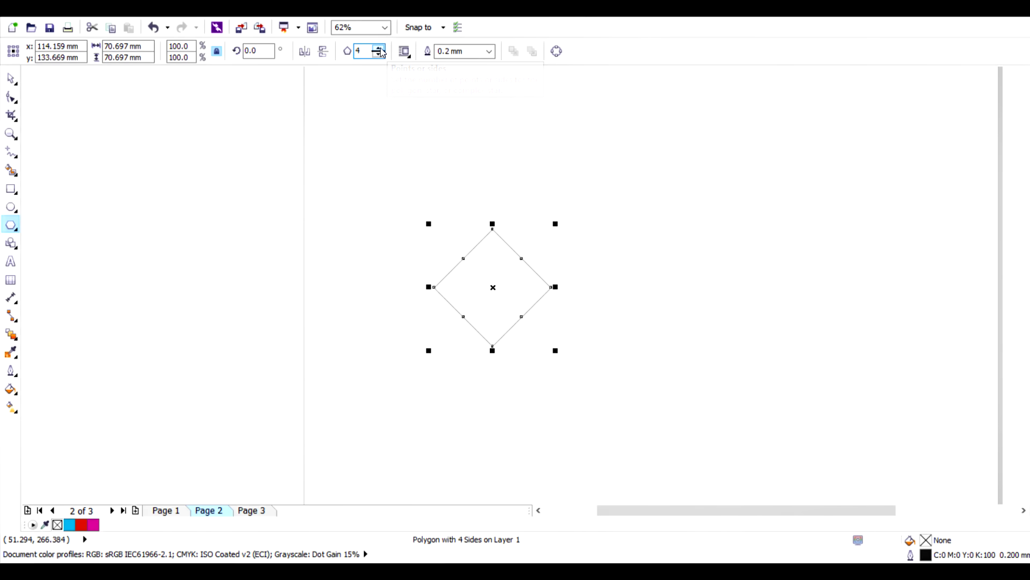
click(381, 50)
click(381, 50)
click(381, 49)
click(381, 49)
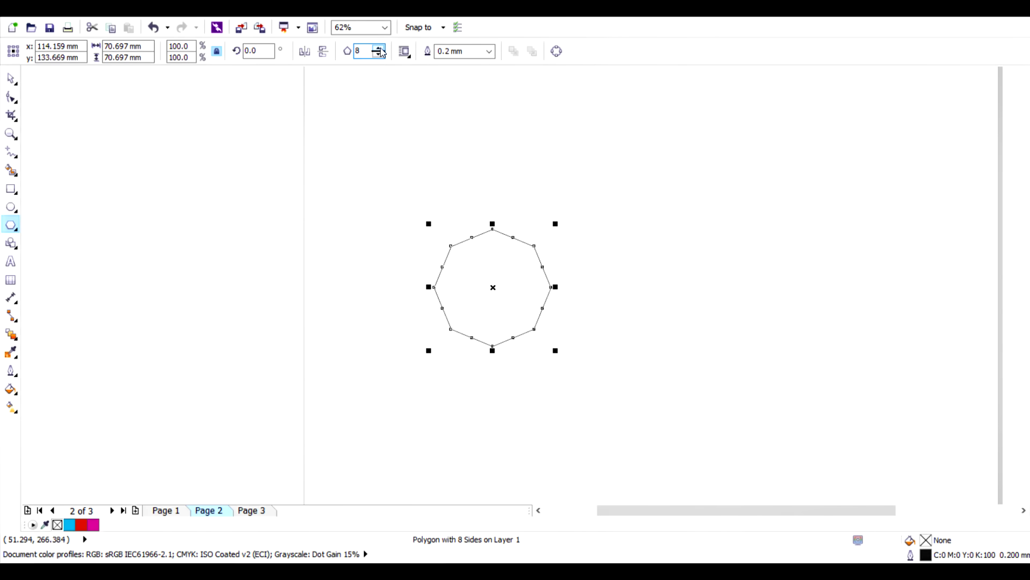
click(381, 50)
click(381, 49)
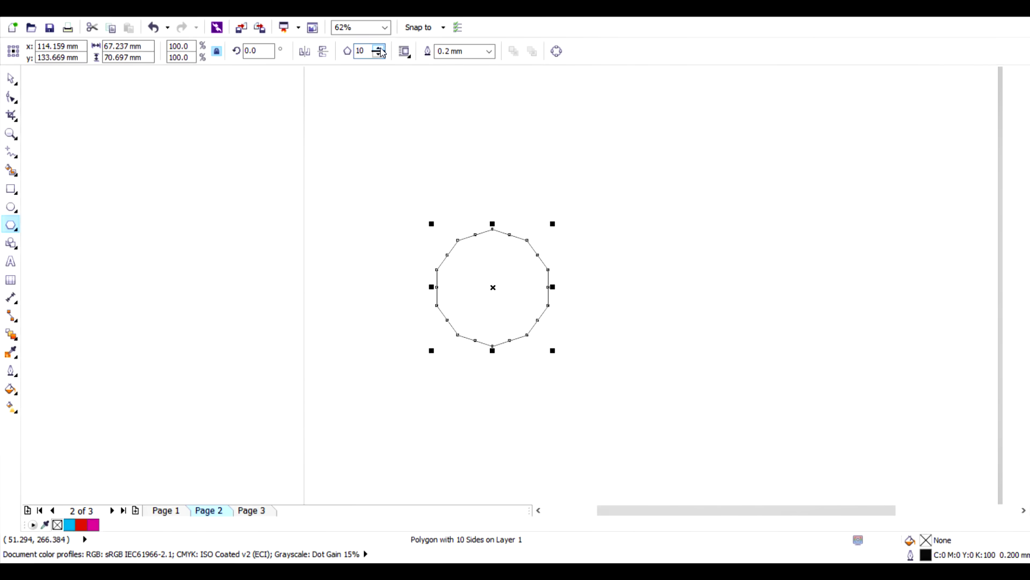
click(381, 50)
click(381, 49)
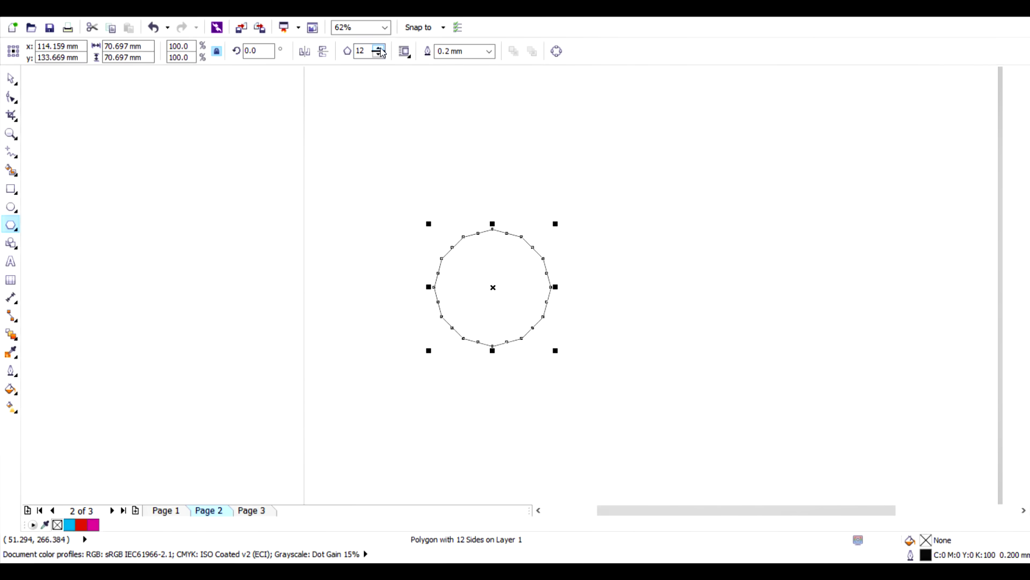
click(381, 50)
click(381, 49)
click(381, 50)
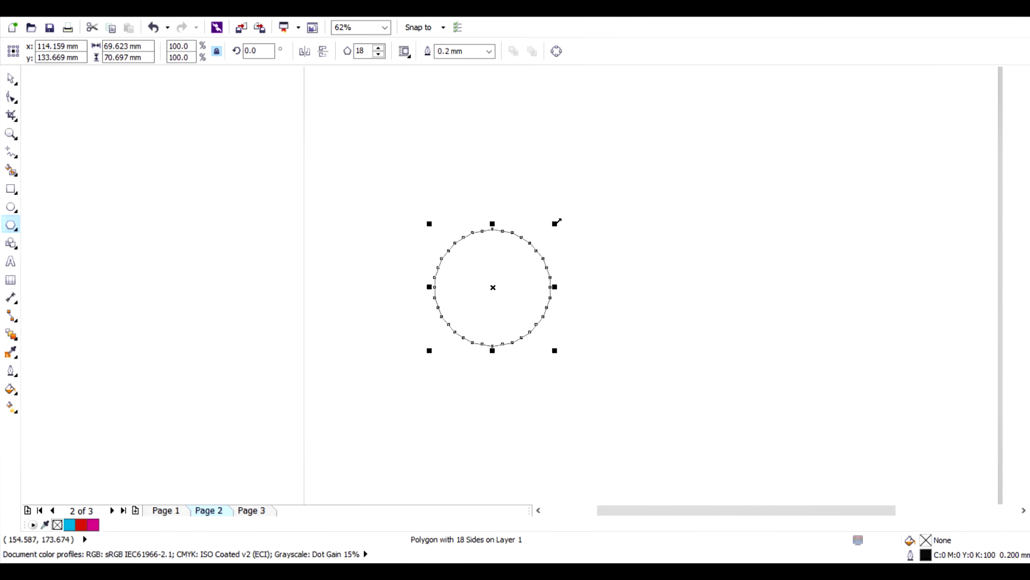
Step: Enlarge the 17-sided polygon to about 178 mm across
drag(555, 222, 664, 117)
drag(433, 352, 303, 425)
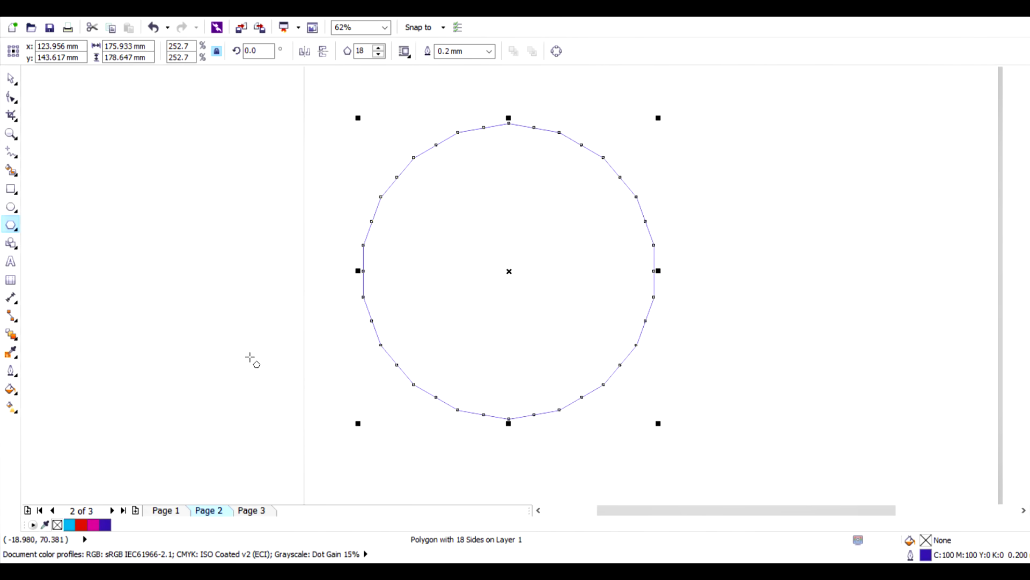
key(space)
Step: Dimension the polygon's bottom side, resize it until the side reads 12.70 mm, and fill it red
scroll(509, 453, up, 2)
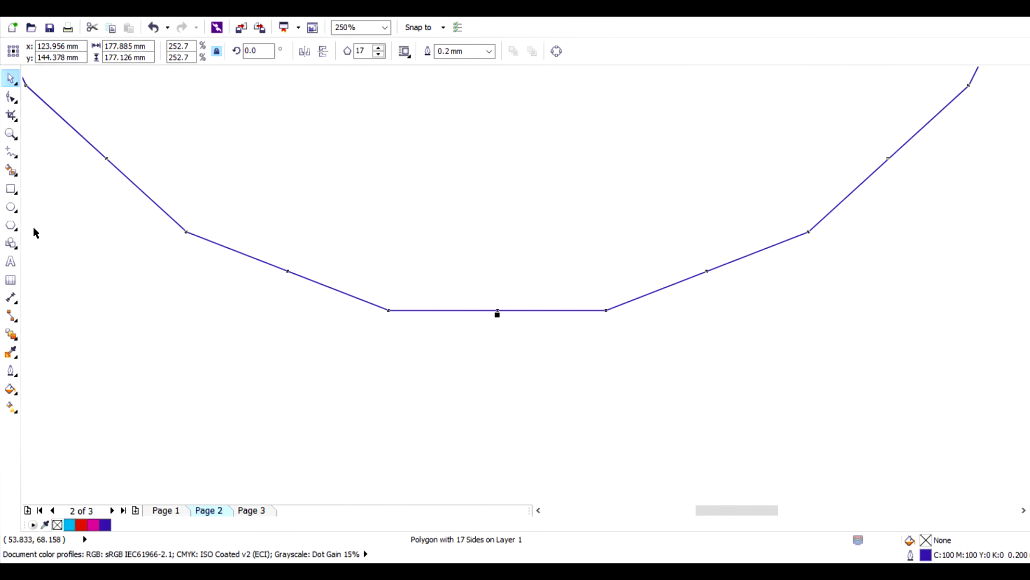
click(10, 298)
click(390, 311)
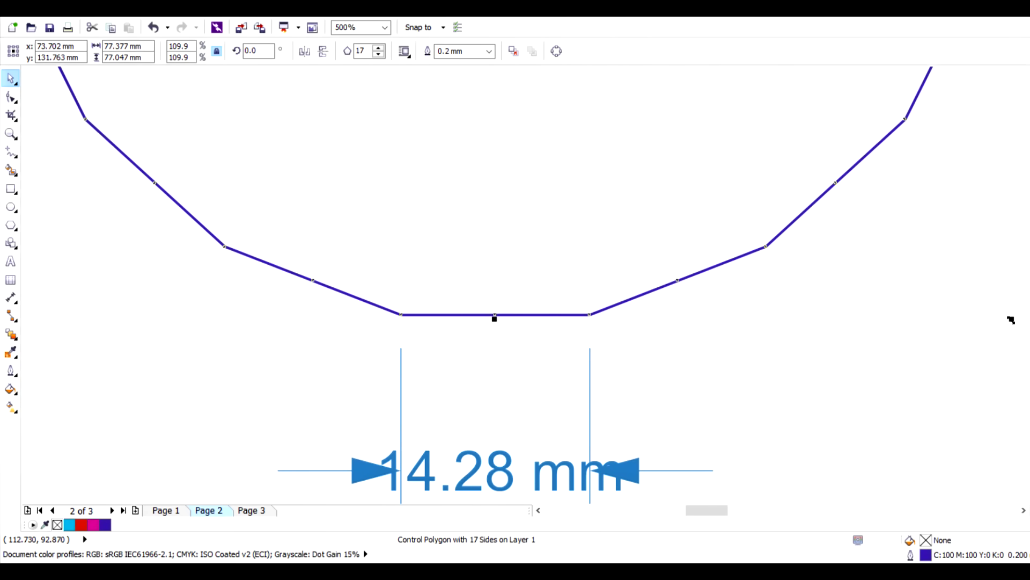
drag(1011, 320, 884, 193)
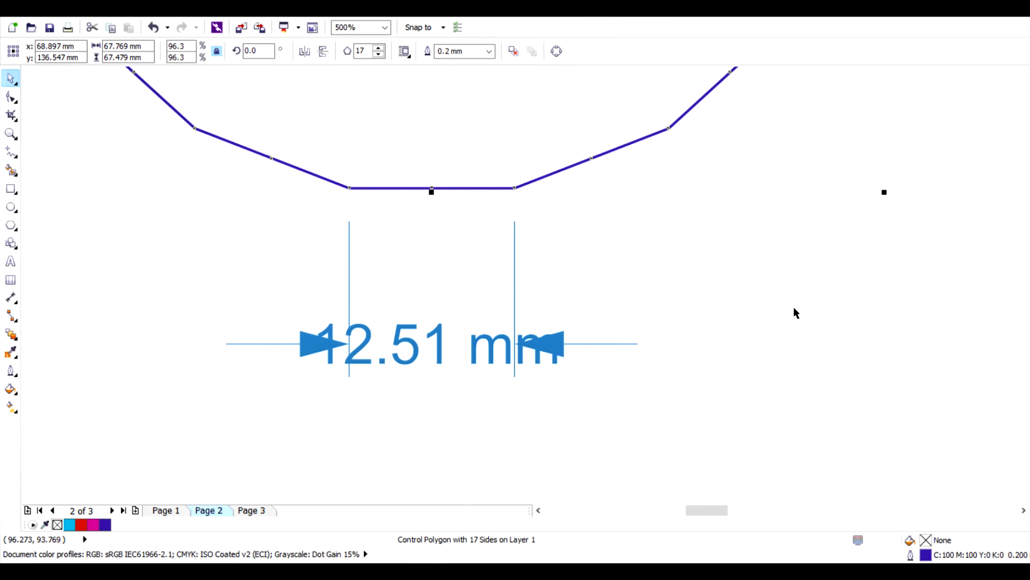
drag(889, 198, 952, 189)
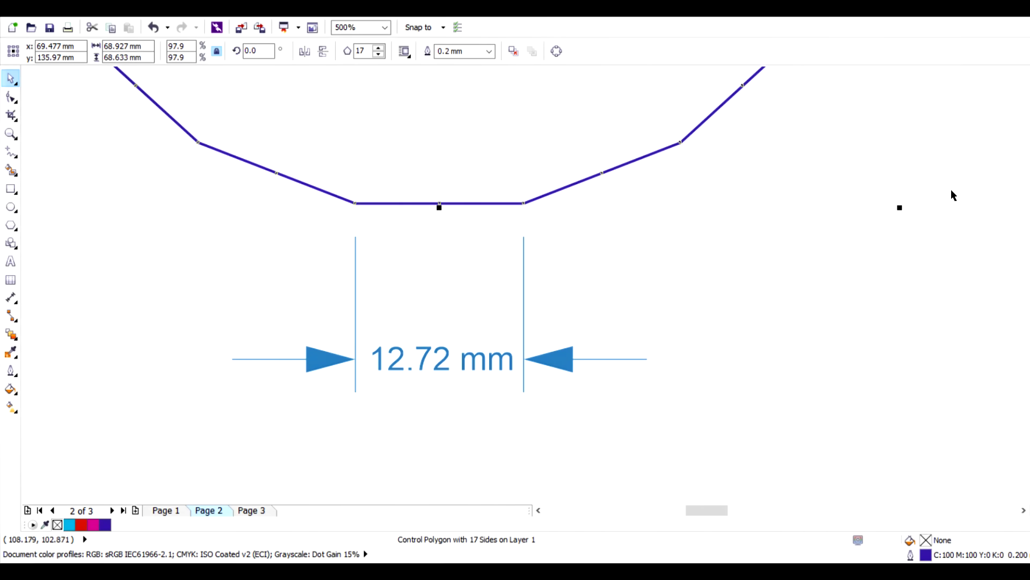
scroll(954, 188, up, 1)
drag(991, 222, 996, 224)
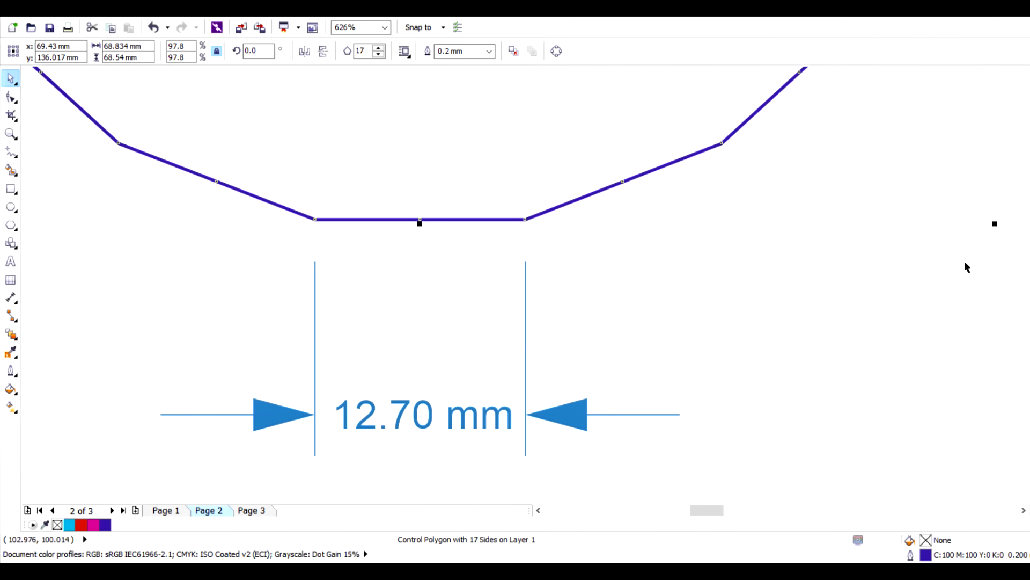
scroll(821, 378, down, 6)
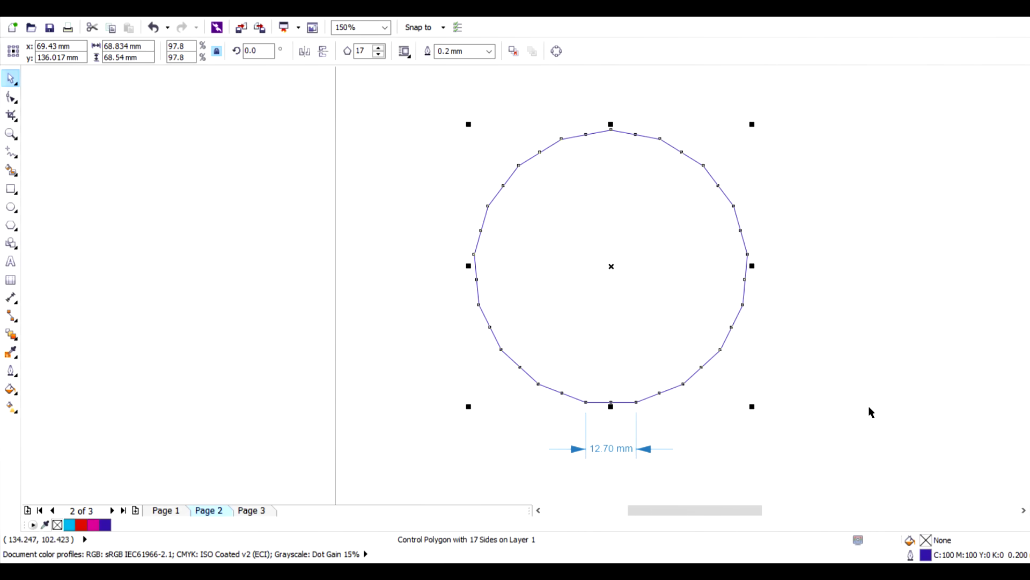
click(81, 525)
click(888, 427)
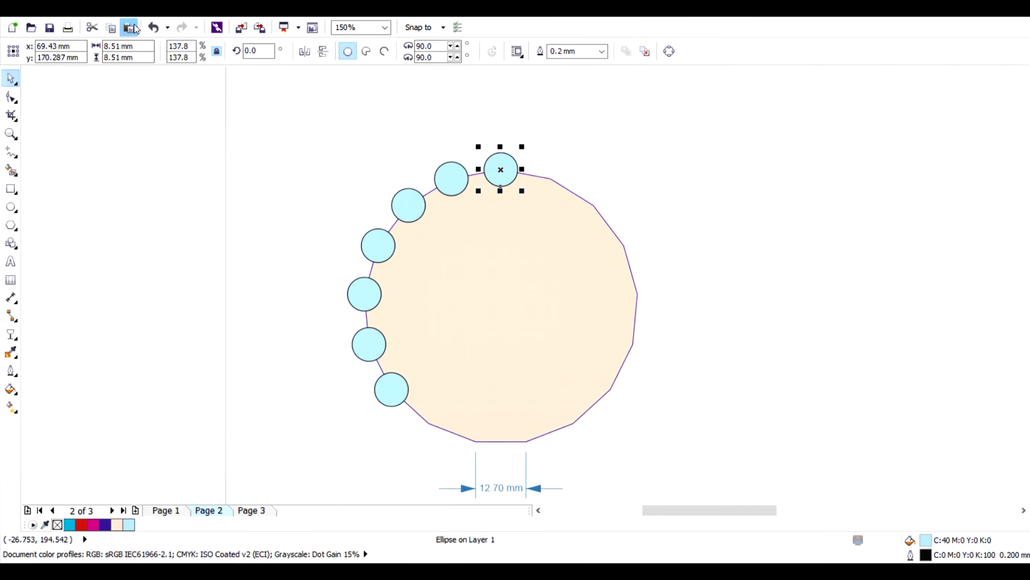
Step: Drop circle copies onto the polygon's top, upper-right, lower-right, lower-left and bottom corners
click(365, 295)
drag(365, 295, 550, 179)
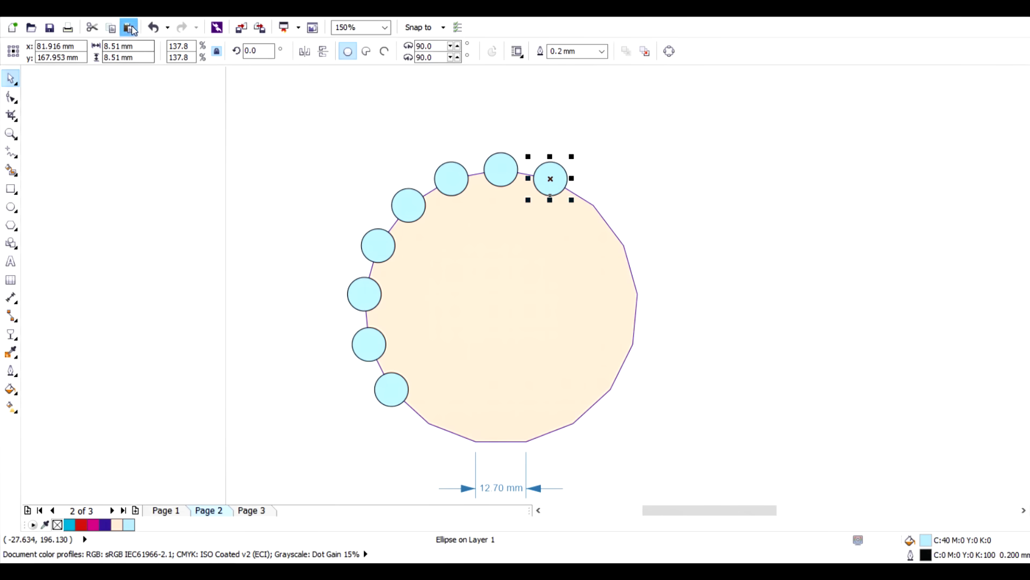
click(364, 294)
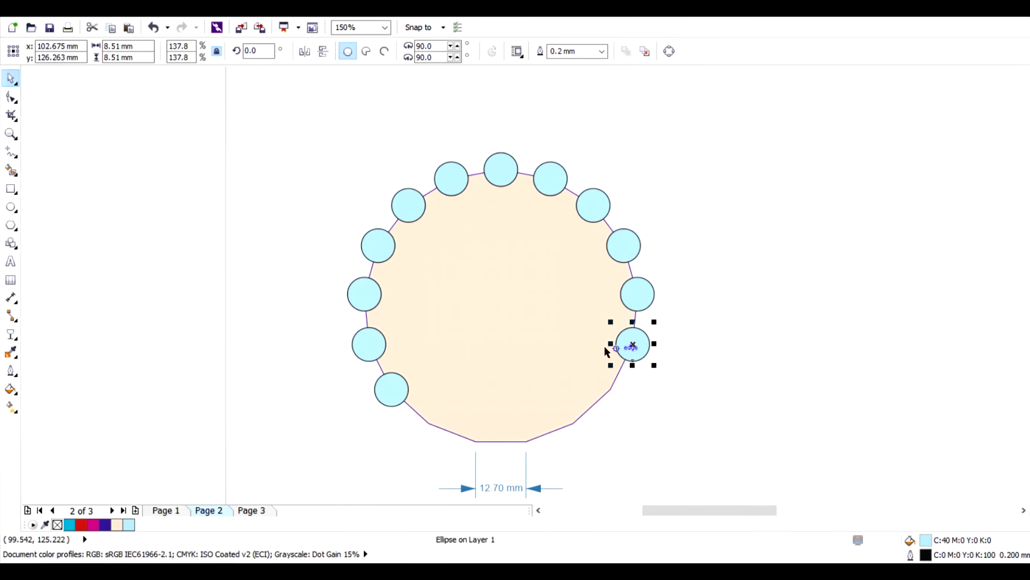
click(365, 294)
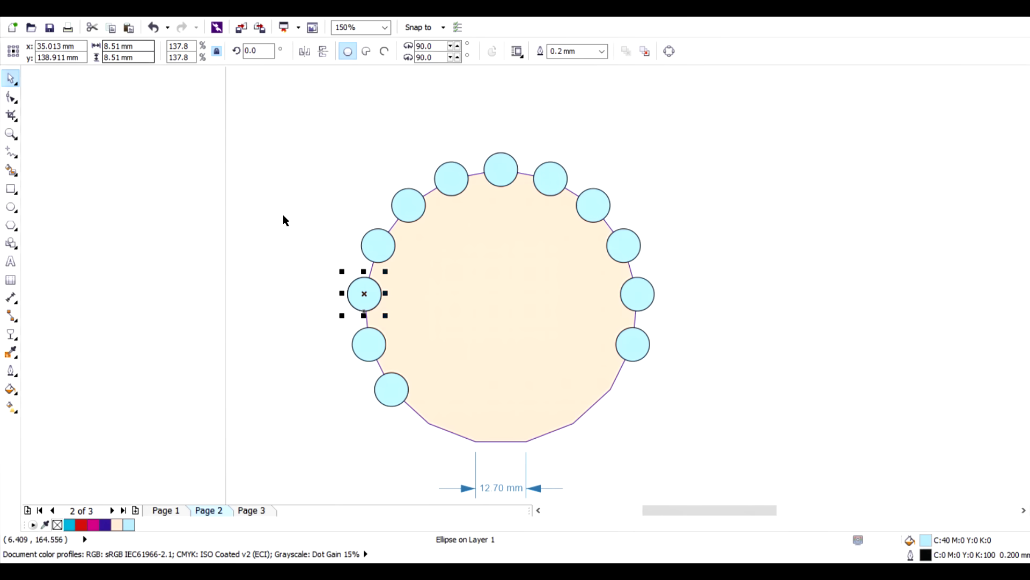
drag(365, 294, 610, 390)
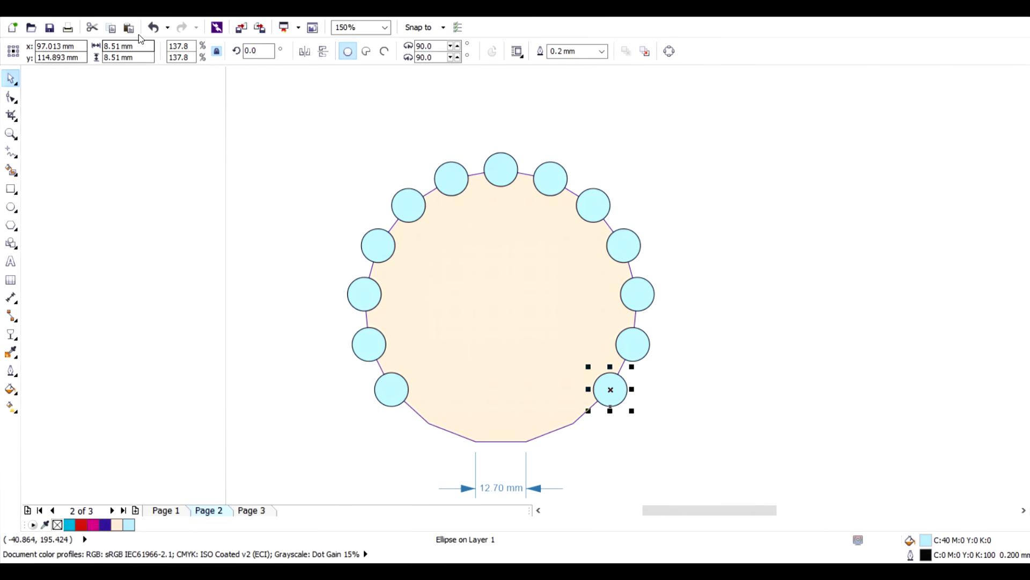
click(363, 293)
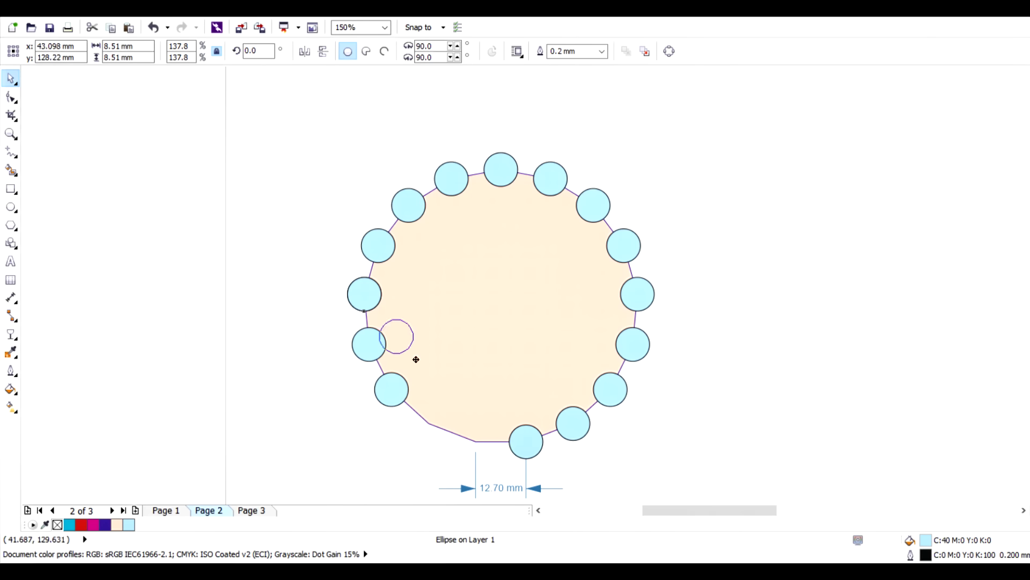
drag(416, 359, 447, 445)
click(365, 294)
drag(365, 294, 473, 437)
click(492, 501)
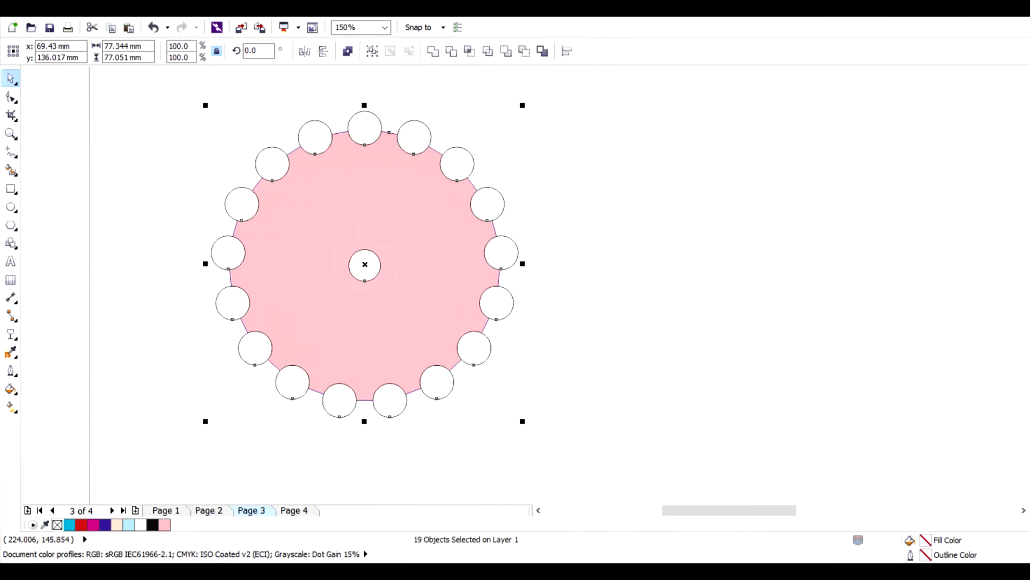
Step: Remove the shapes' outlines and move the small circle to the polygon's centre
right_click(58, 525)
click(752, 247)
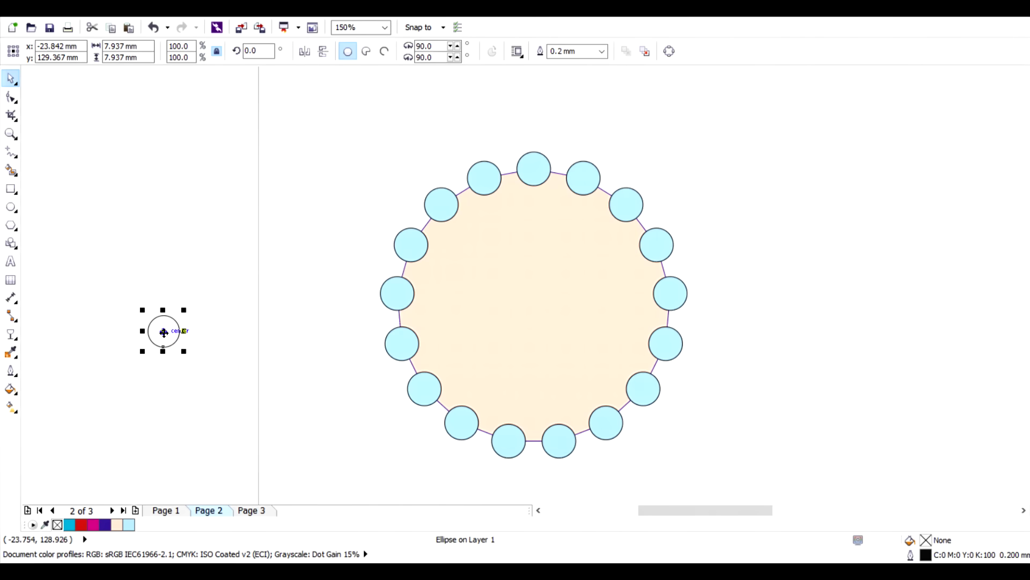
drag(163, 331, 538, 310)
click(182, 391)
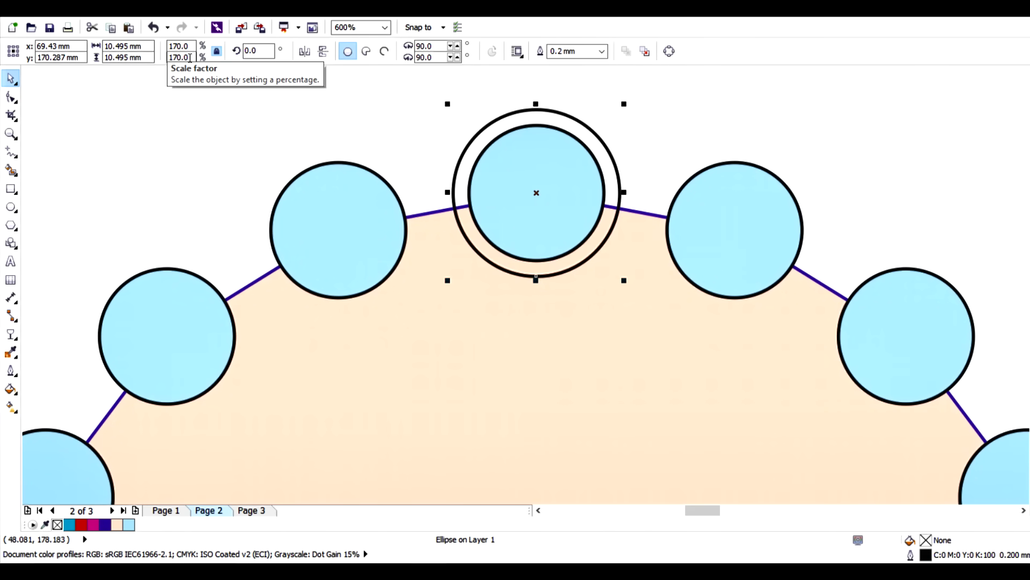
Step: Scale the ring circle copy up, trying 300% and 275%, and settling on 273.5%
triple_click(190, 57)
text(300)
key(Return)
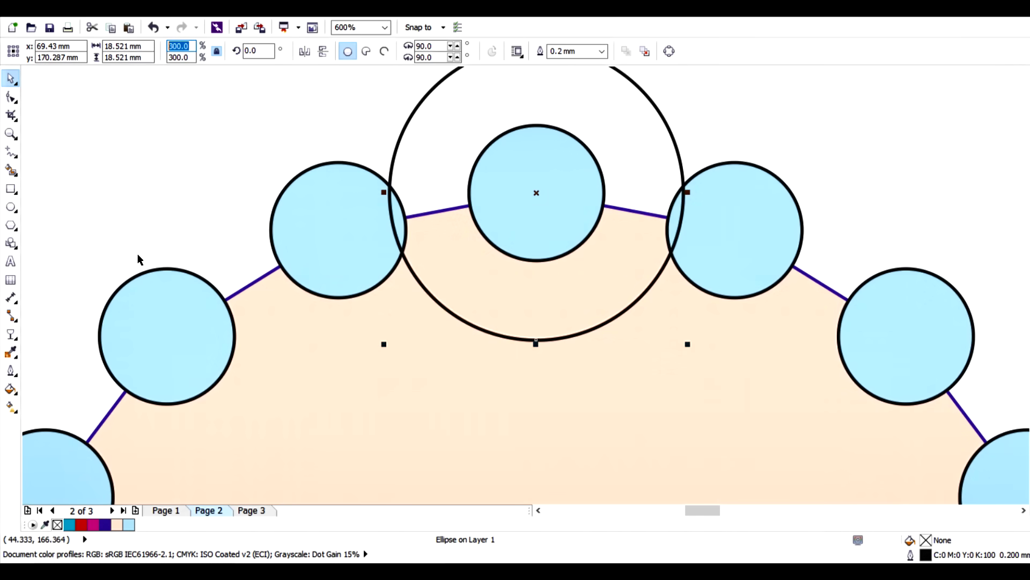
text(275)
key(Return)
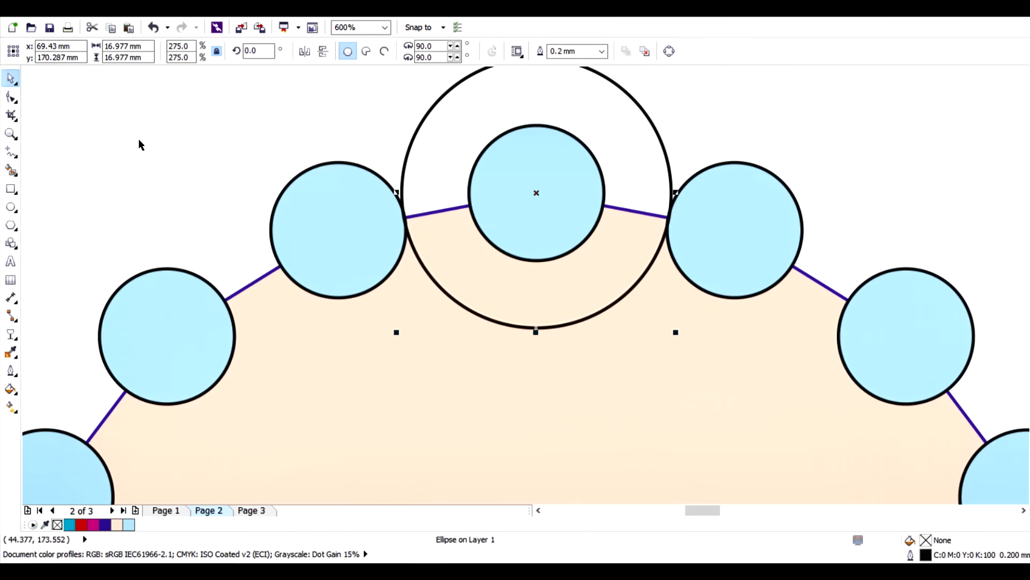
click(142, 139)
scroll(333, 240, up, 5)
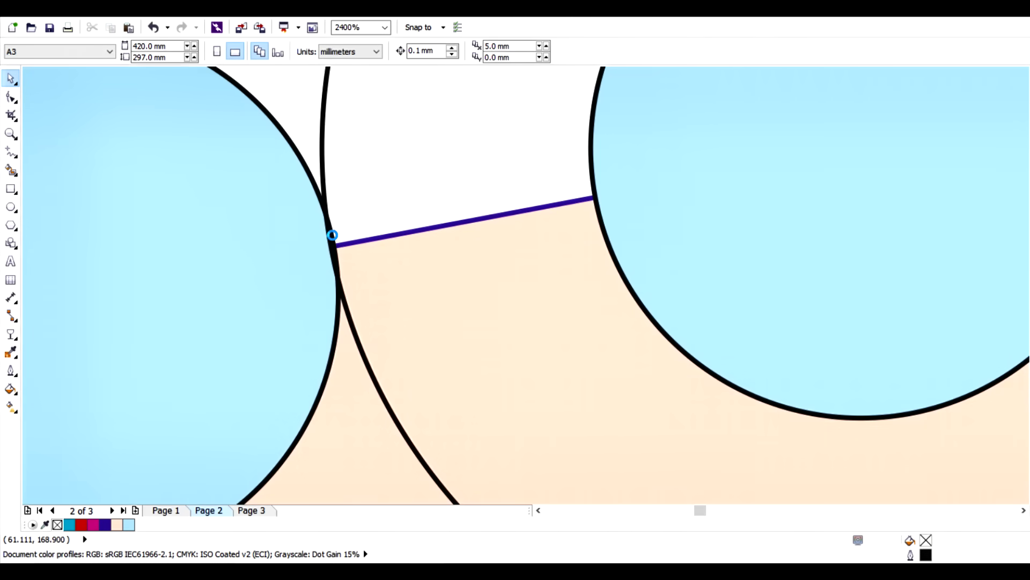
scroll(334, 240, up, 2)
scroll(334, 240, down, 2)
click(335, 241)
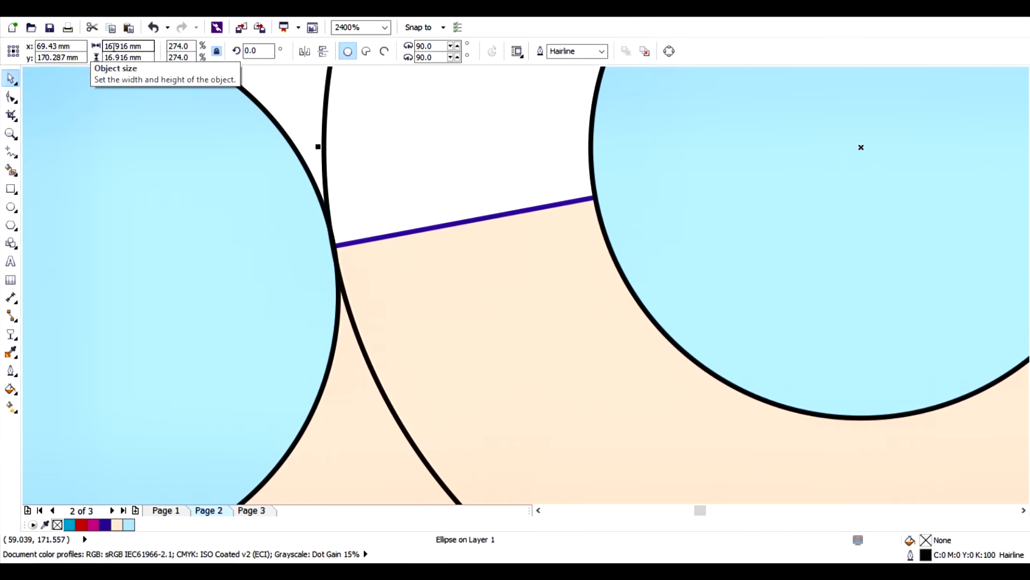
text(273.5)
key(Return)
scroll(387, 278, down, 10)
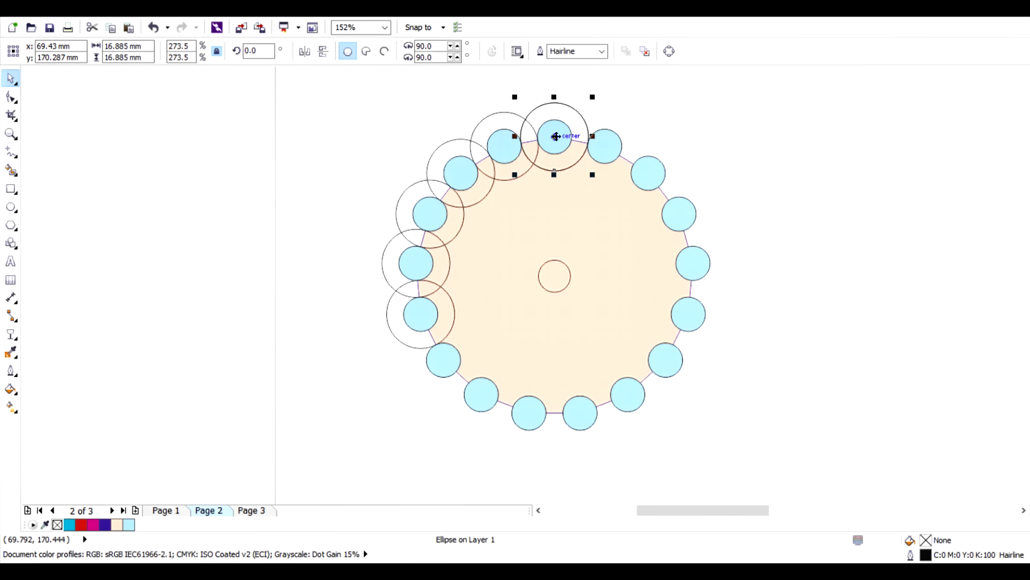
Step: Paste ring circle copies and place them over several roller circles
drag(556, 137, 447, 358)
click(129, 28)
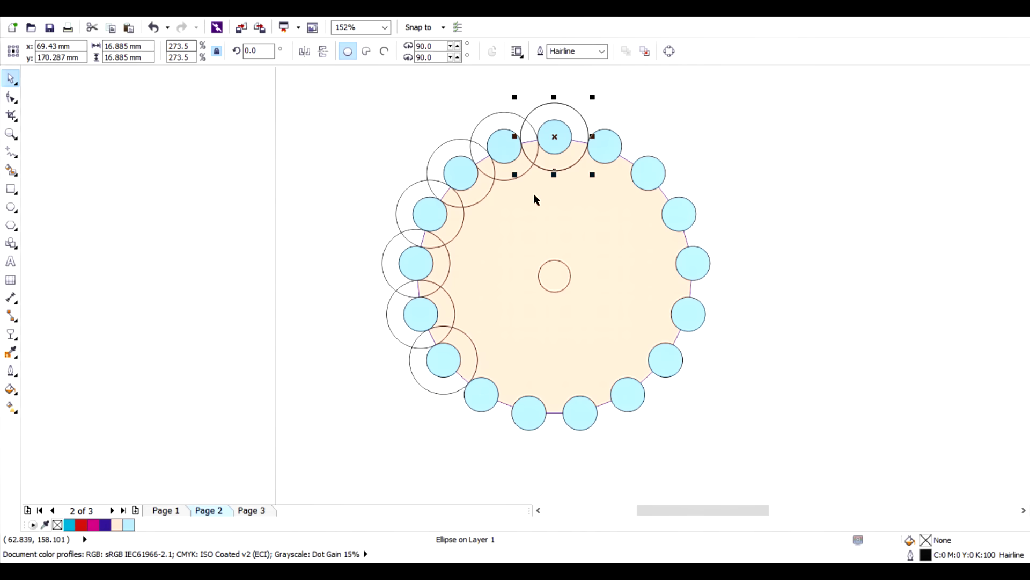
drag(554, 136, 486, 393)
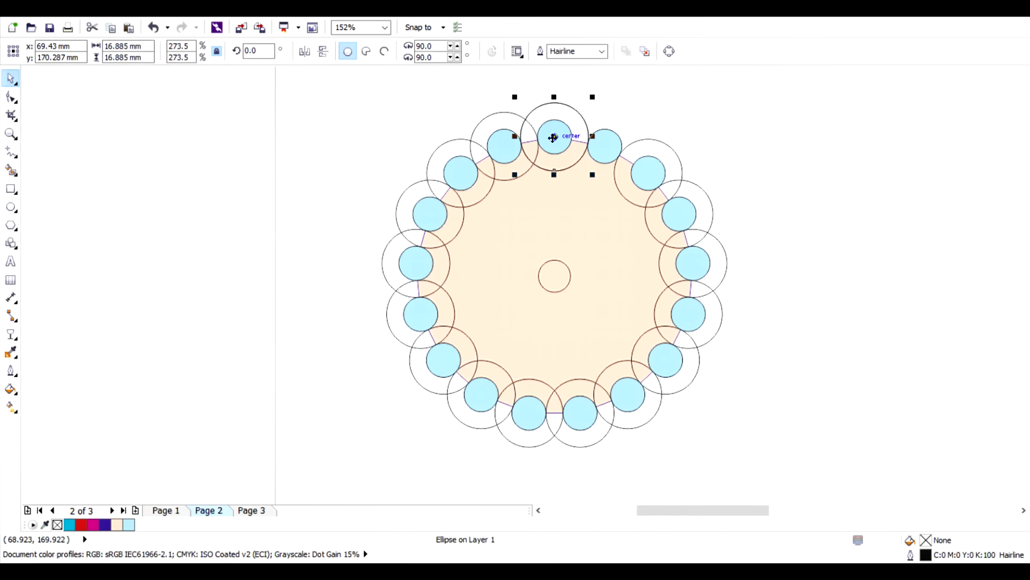
drag(553, 138, 603, 146)
Step: Set the outer circle's width scale to 102% and delete the slanted construction line
text(102)
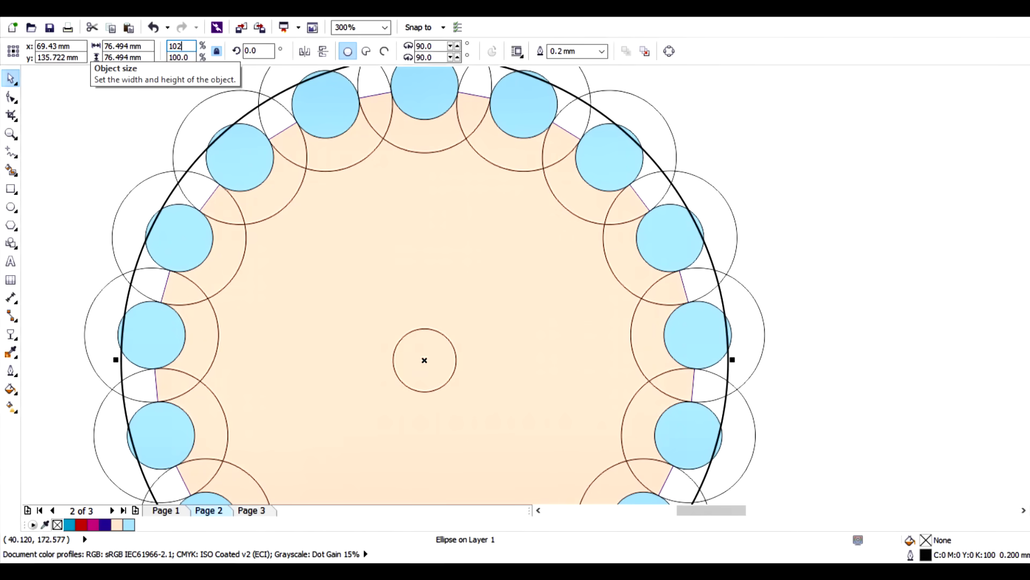
key(Return)
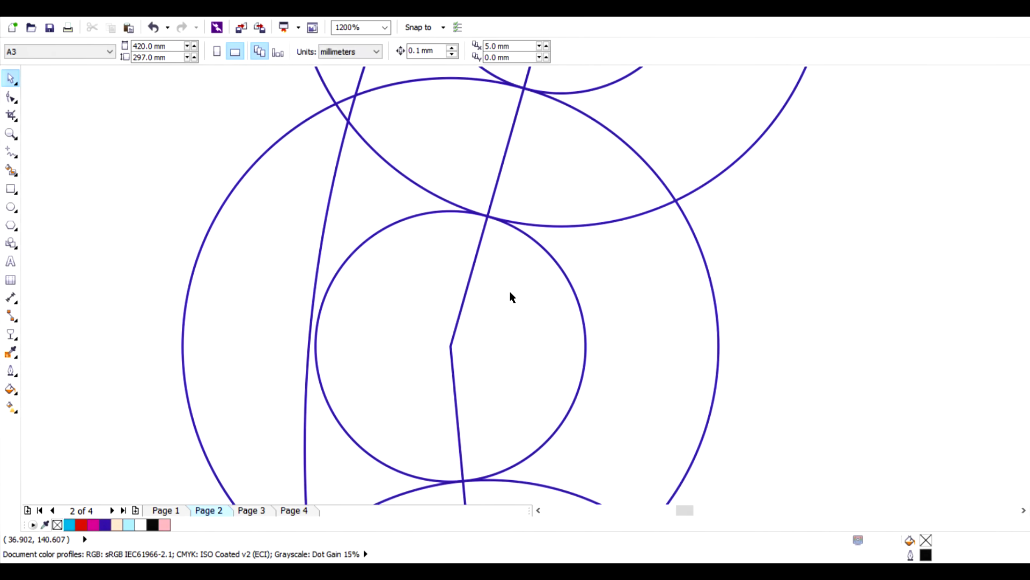
scroll(472, 272, up, 2)
key(F10)
click(469, 267)
key(Delete)
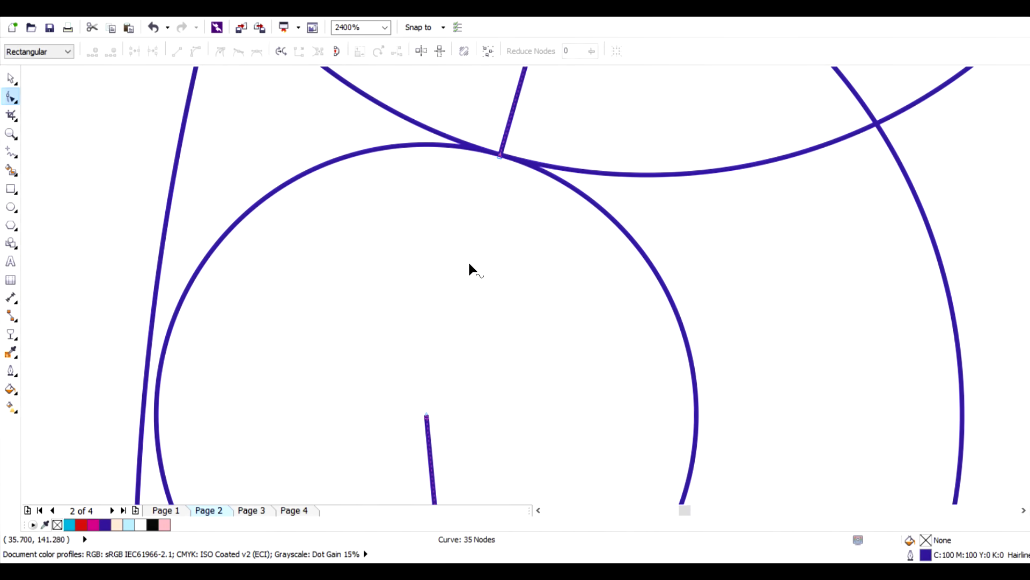
Step: Delete the circle's top segment, the arc's end node and the lower-left arc segment
scroll(467, 267, up, 1)
click(333, 169)
key(Delete)
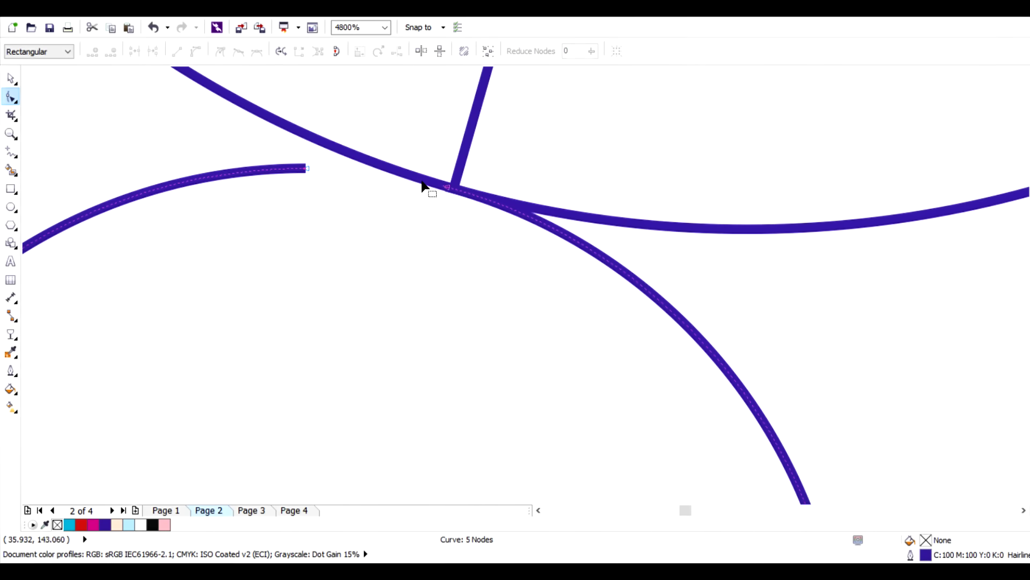
scroll(424, 188, down, 1)
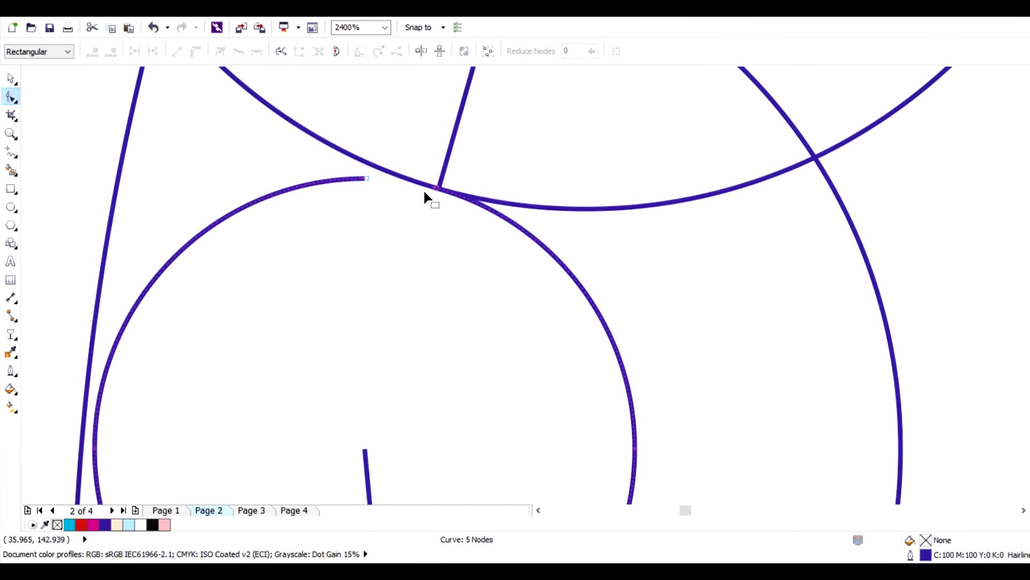
click(367, 177)
key(Delete)
scroll(376, 220, down, 1)
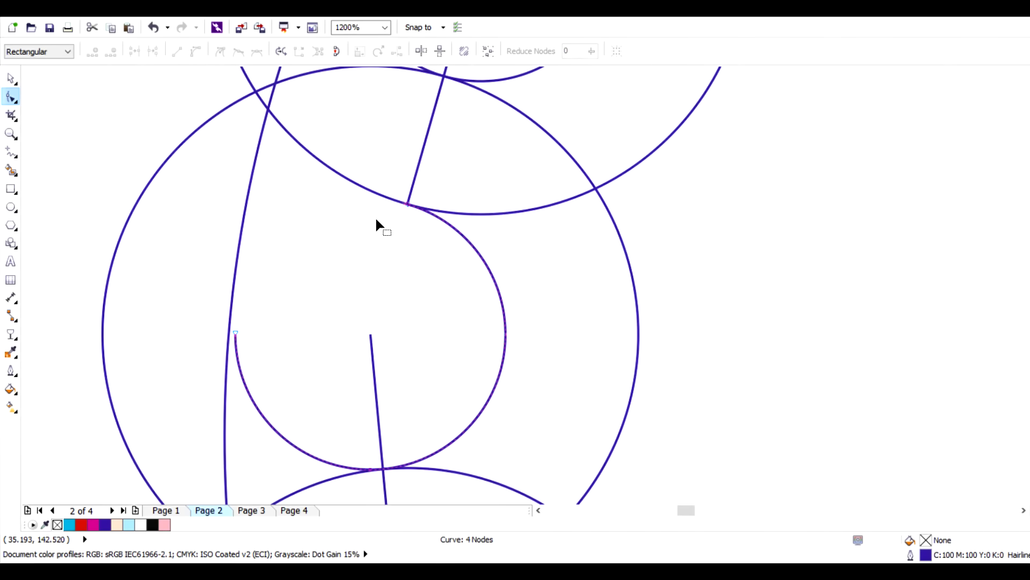
click(214, 423)
key(Delete)
Step: Delete the line segments above and below the junction and the ellipse's upper-right segment
scroll(210, 416, up, 4)
click(278, 209)
key(Delete)
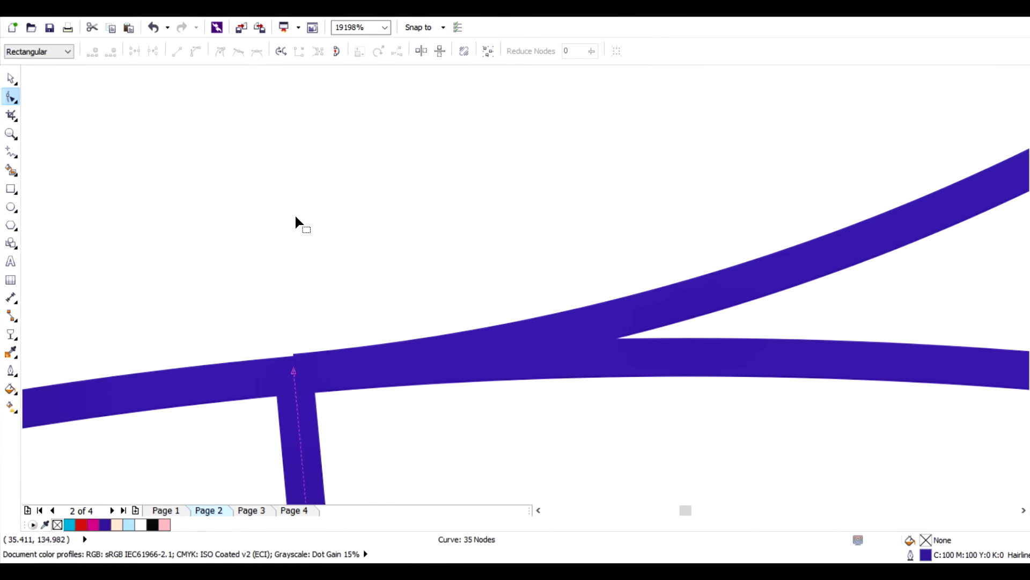
scroll(296, 217, down, 4)
key(Delete)
scroll(295, 172, right, 3)
click(293, 173)
key(Delete)
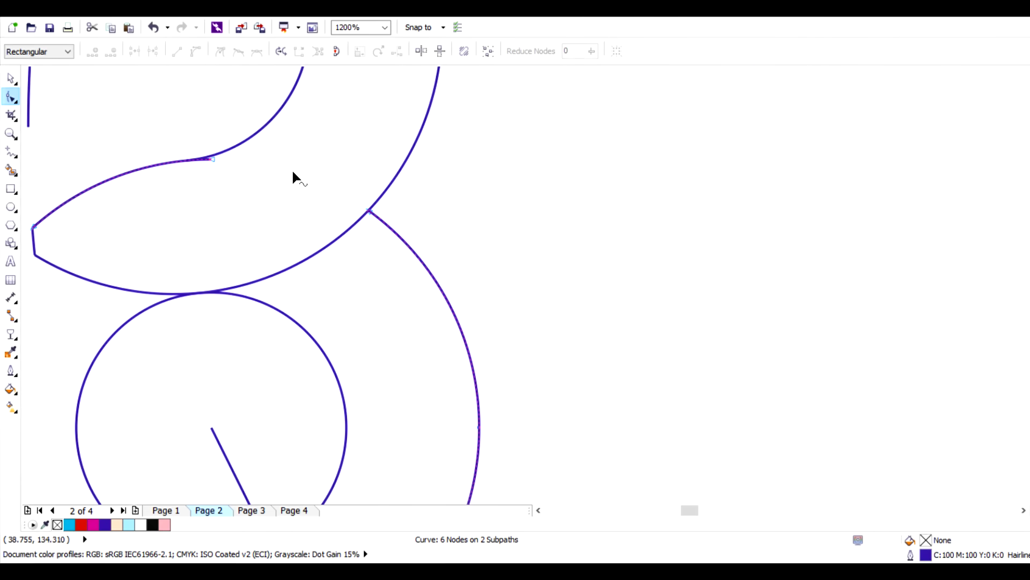
scroll(197, 154, up, 4)
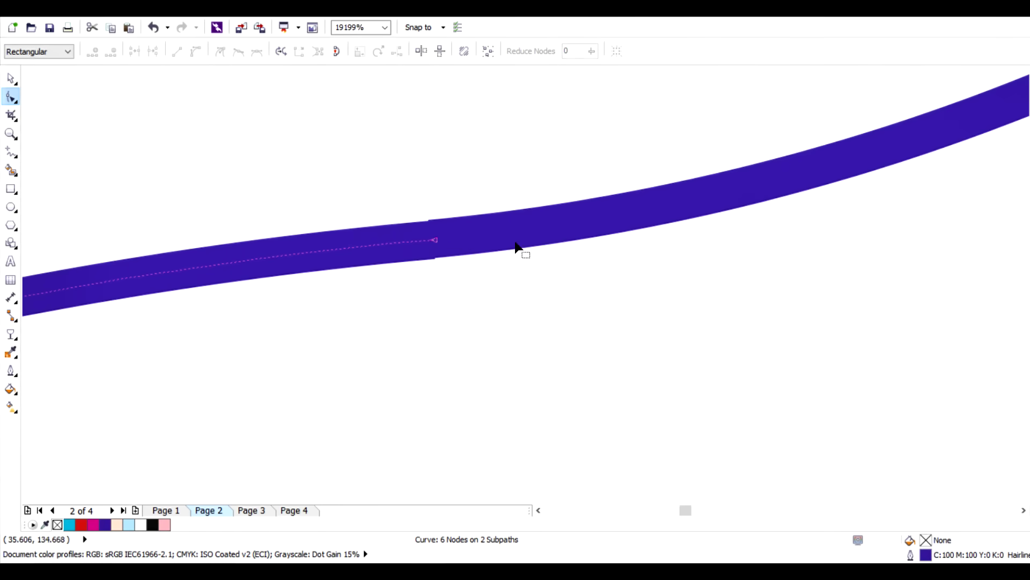
scroll(264, 320, down, 5)
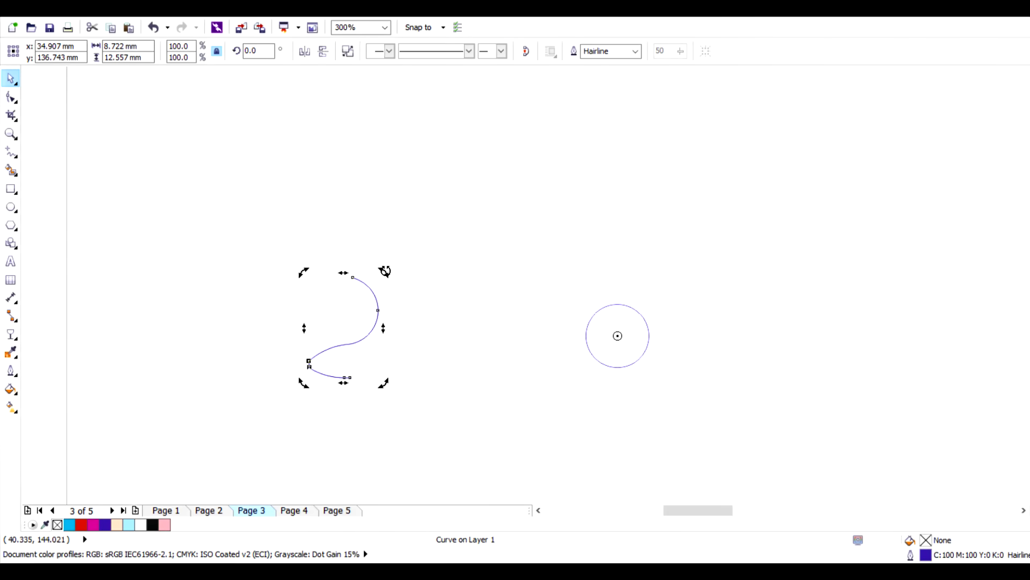
Step: Rotate the tooth curve and pasted copies around the centre hole, repeating with Ctrl+R
drag(385, 271, 434, 207)
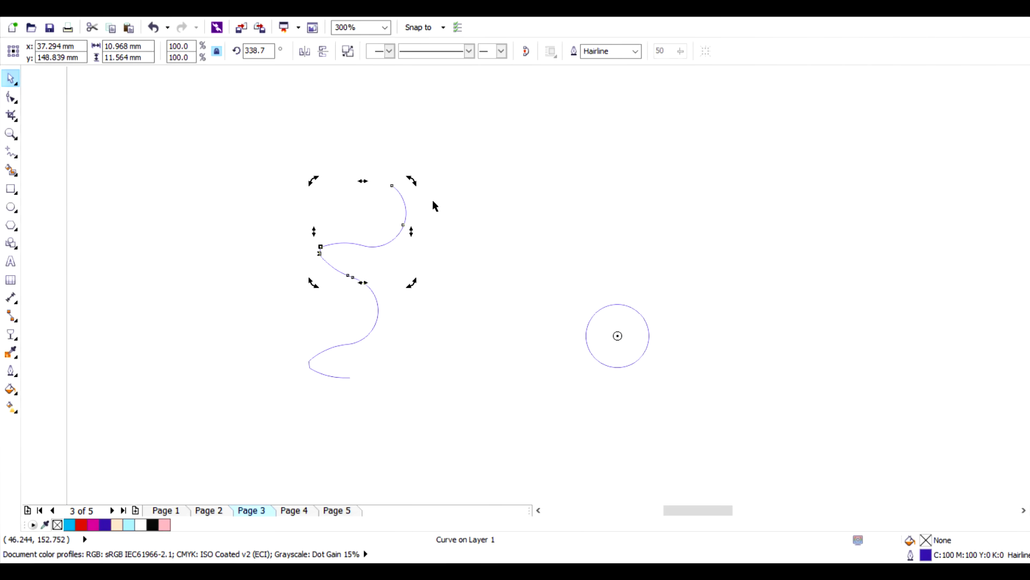
click(124, 28)
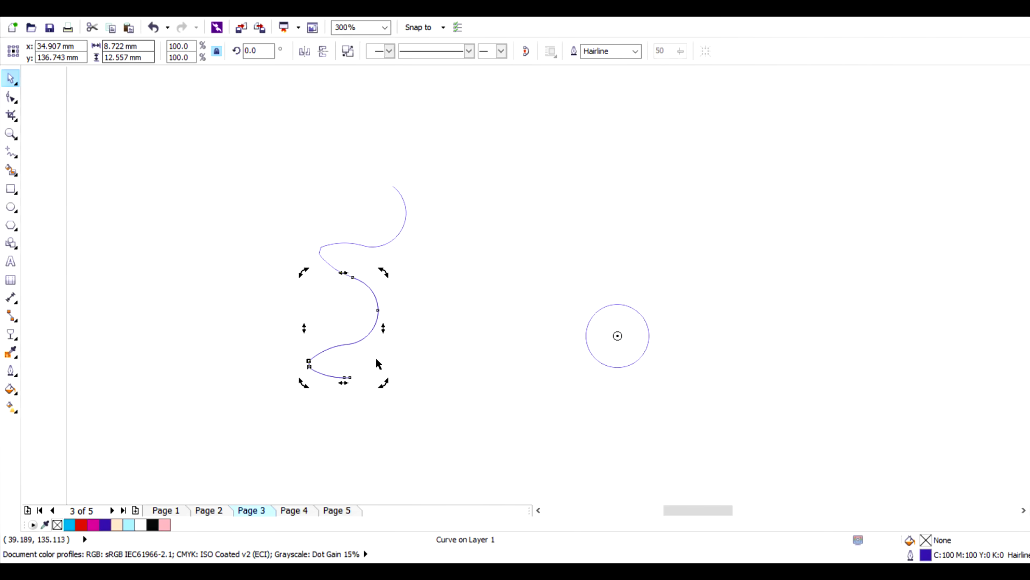
drag(384, 385, 429, 470)
click(194, 395)
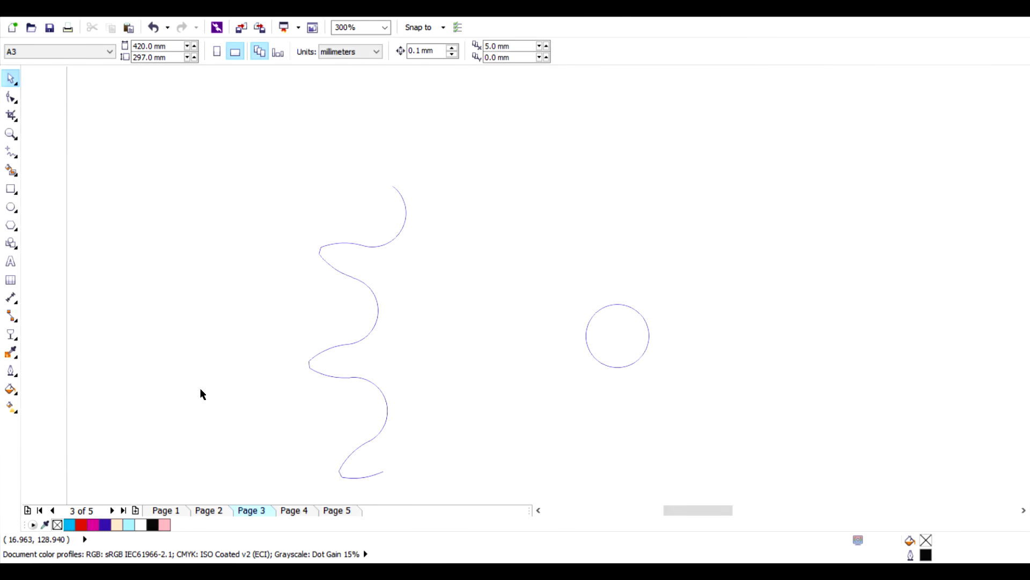
scroll(327, 307, down, 1)
click(350, 310)
click(350, 311)
drag(363, 276, 411, 223)
drag(360, 288, 453, 216)
key(ctrl+r)
key(ctrl+r)
key(ctrl+r)
Step: Rotate further copies of the lower tooth pieces around to the sprocket's right side
click(349, 344)
drag(358, 289, 520, 310)
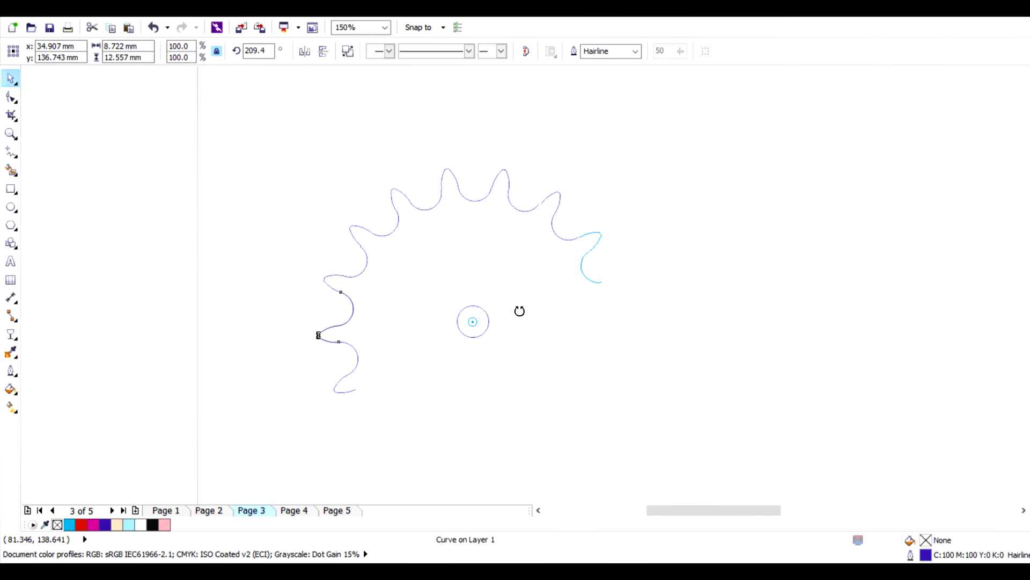
drag(519, 310, 519, 318)
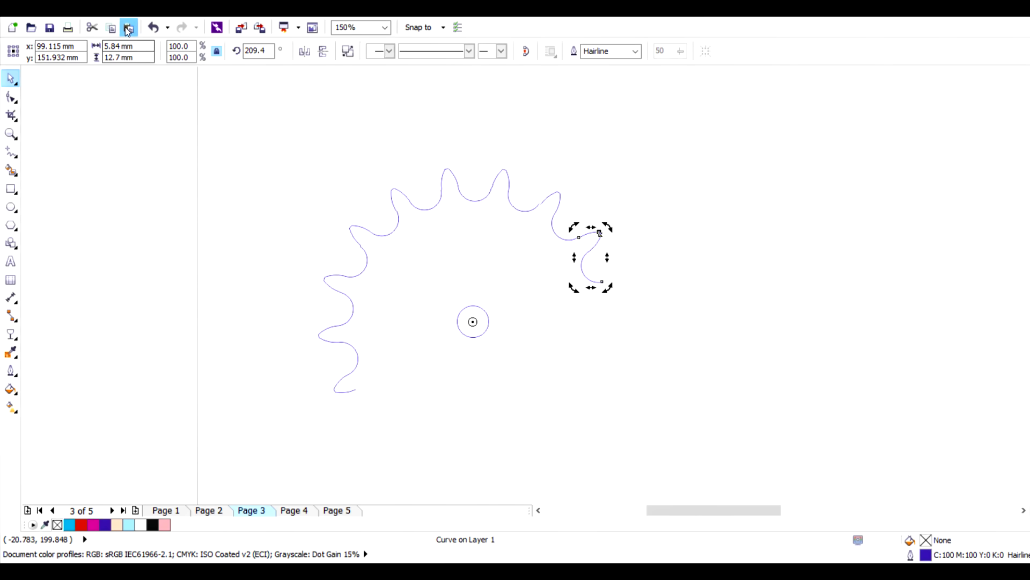
click(322, 335)
drag(357, 289, 792, 372)
click(129, 28)
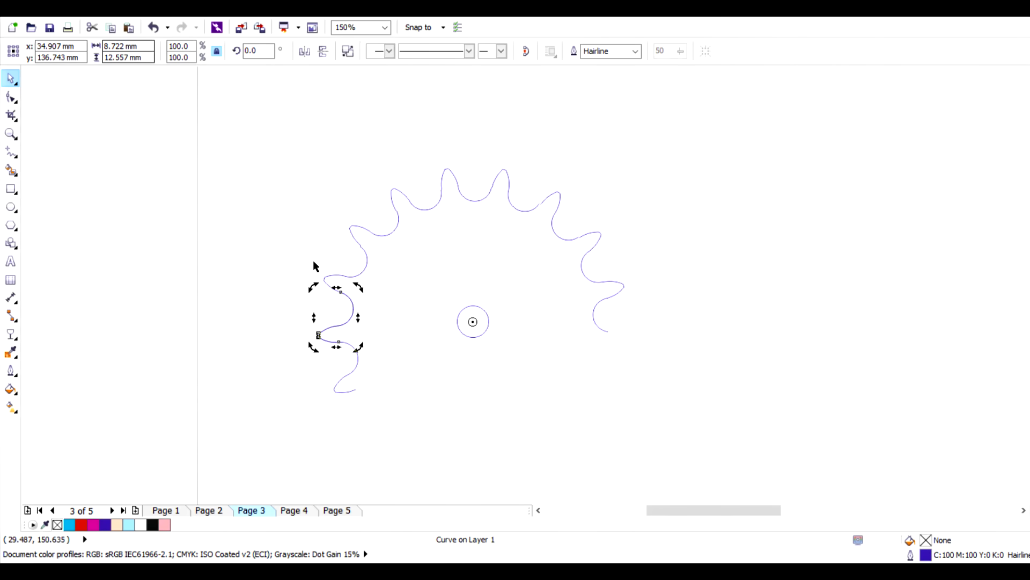
drag(360, 289, 569, 378)
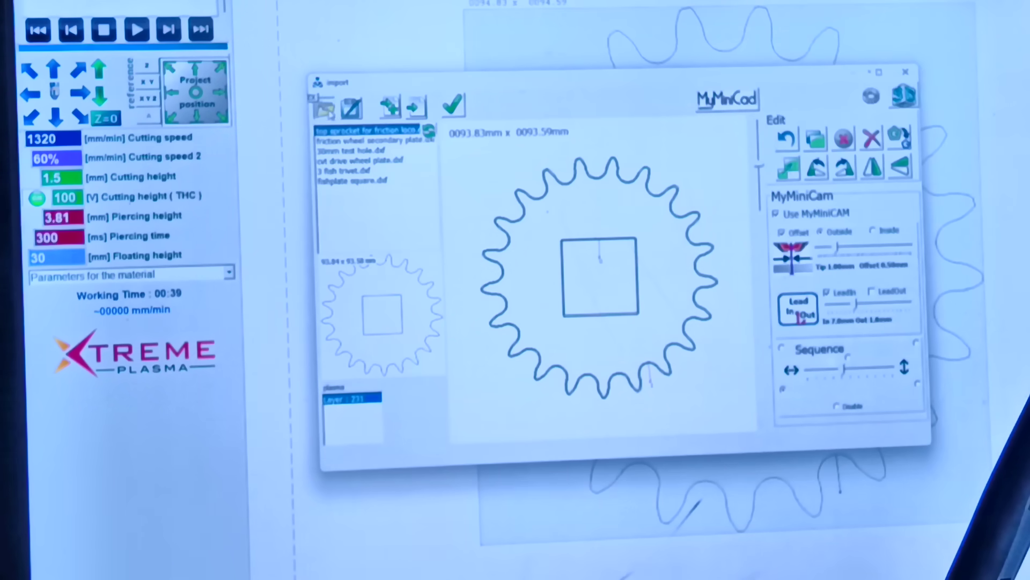
Step: Import 80 teeth sprocket.dxf and accept it onto the cutting canvas
key(ctrl+o)
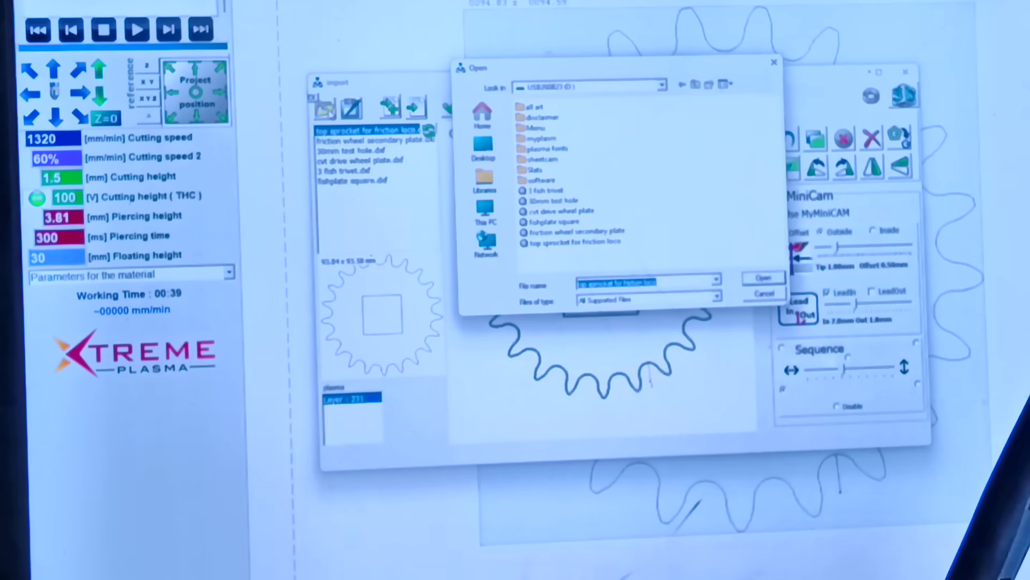
key(Return)
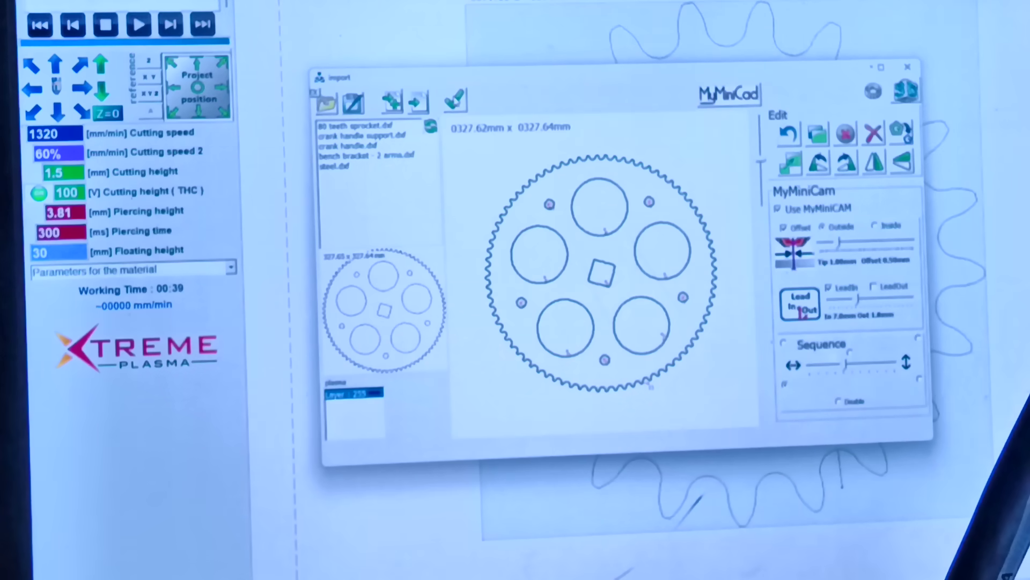
click(456, 99)
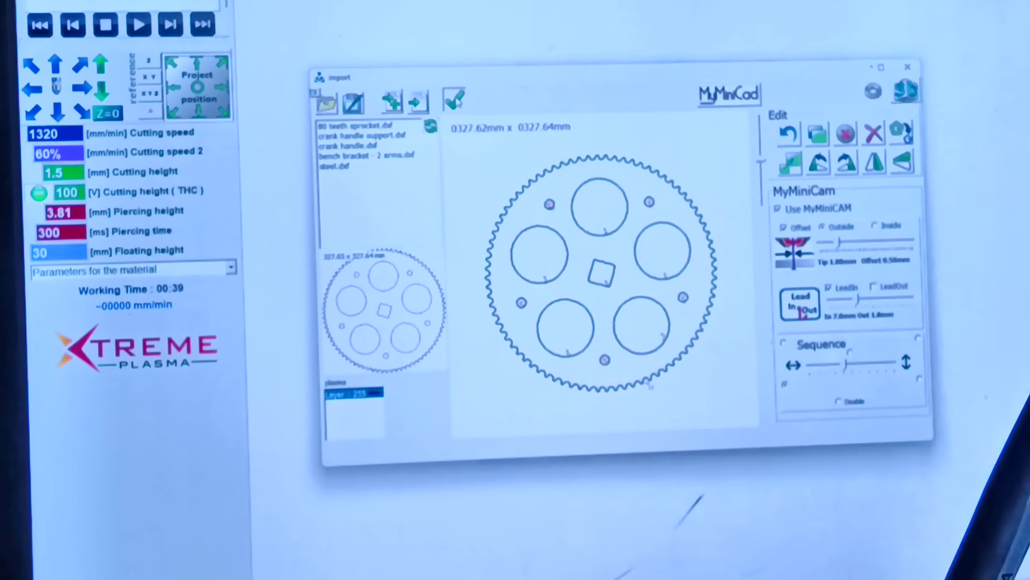